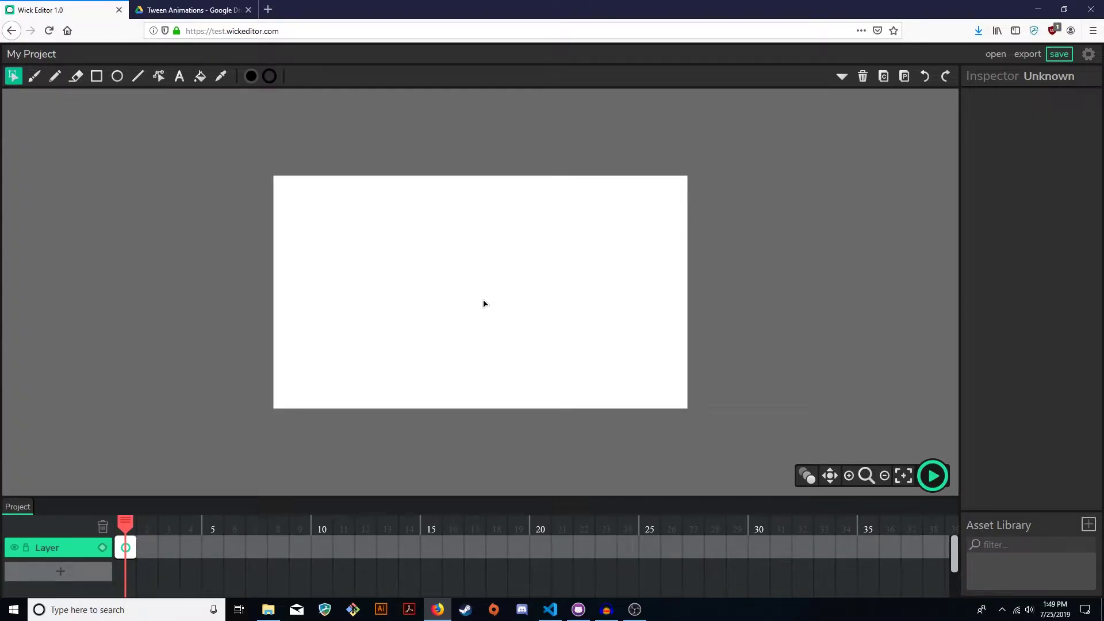
Brush a rough circle on frame 1, then add frame 2 and brush another circle.
left_click(34, 76)
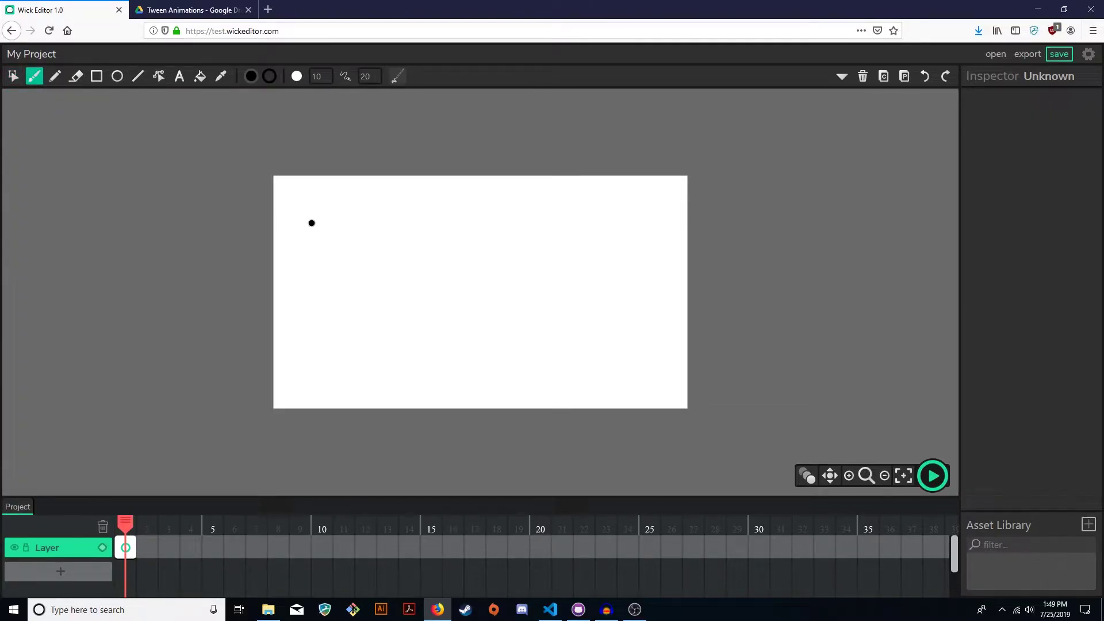
mouse_move(471, 205)
left_mouse_down()
mouse_move(468, 248)
mouse_move(503, 222)
mouse_move(478, 198)
left_mouse_up()
mouse_move(147, 553)
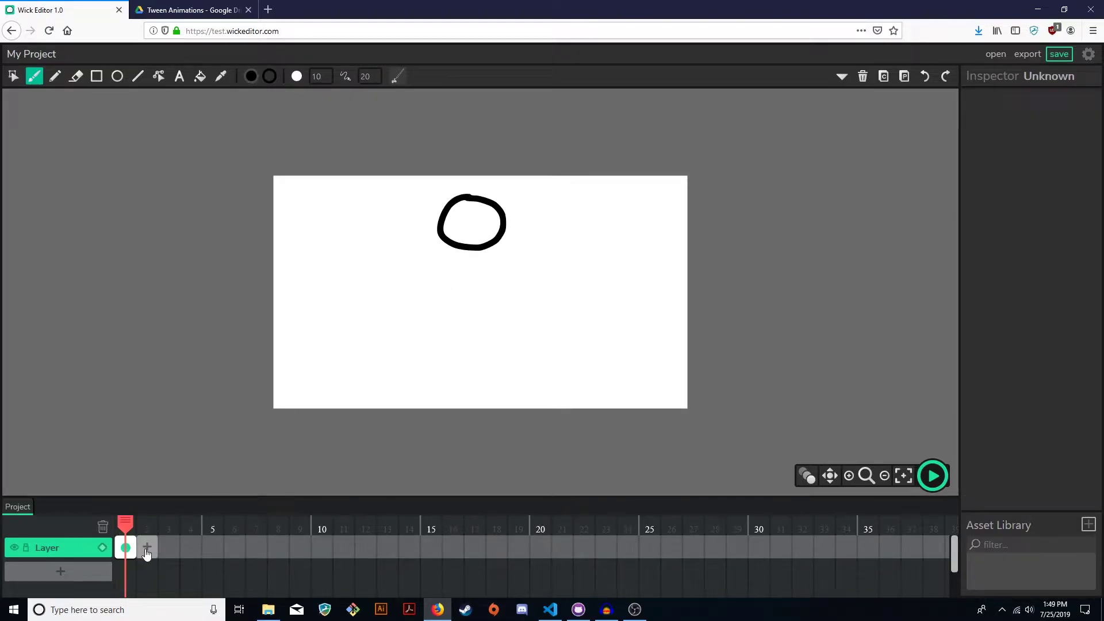
left_click(146, 551)
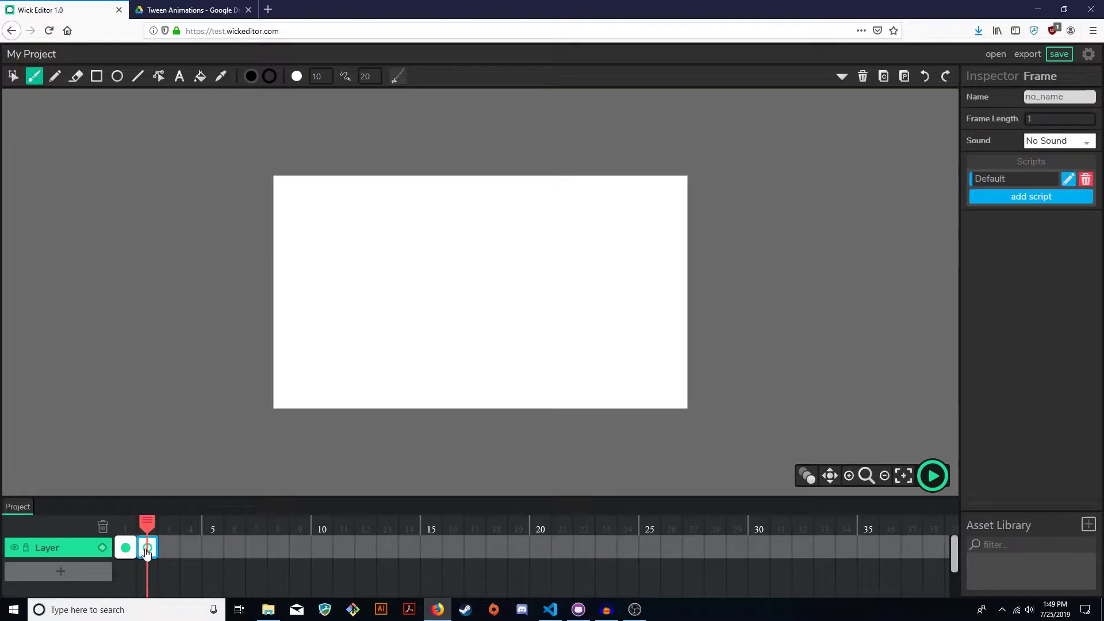
mouse_move(469, 220)
left_mouse_down()
mouse_move(438, 280)
mouse_move(487, 284)
mouse_move(502, 248)
mouse_move(461, 222)
left_mouse_up()
Add frame 3 with its own circle, then play and stop the three-frame animation.
left_click(173, 549)
mouse_move(469, 264)
left_mouse_down()
mouse_move(443, 330)
mouse_move(492, 327)
mouse_move(502, 286)
mouse_move(461, 267)
left_mouse_up()
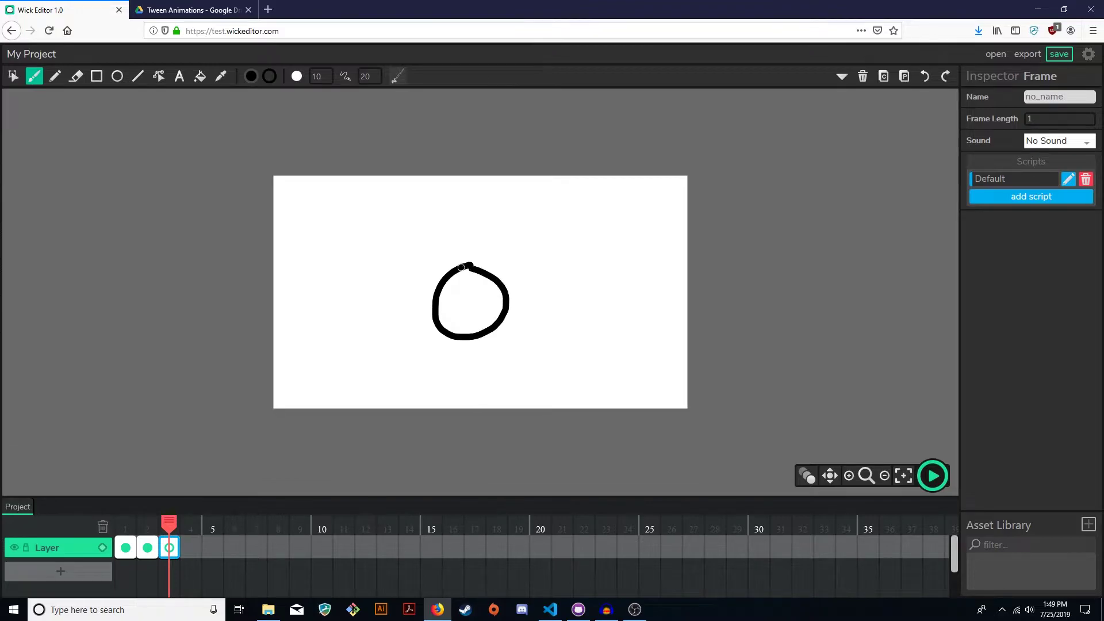
left_click(933, 475)
left_click(932, 476)
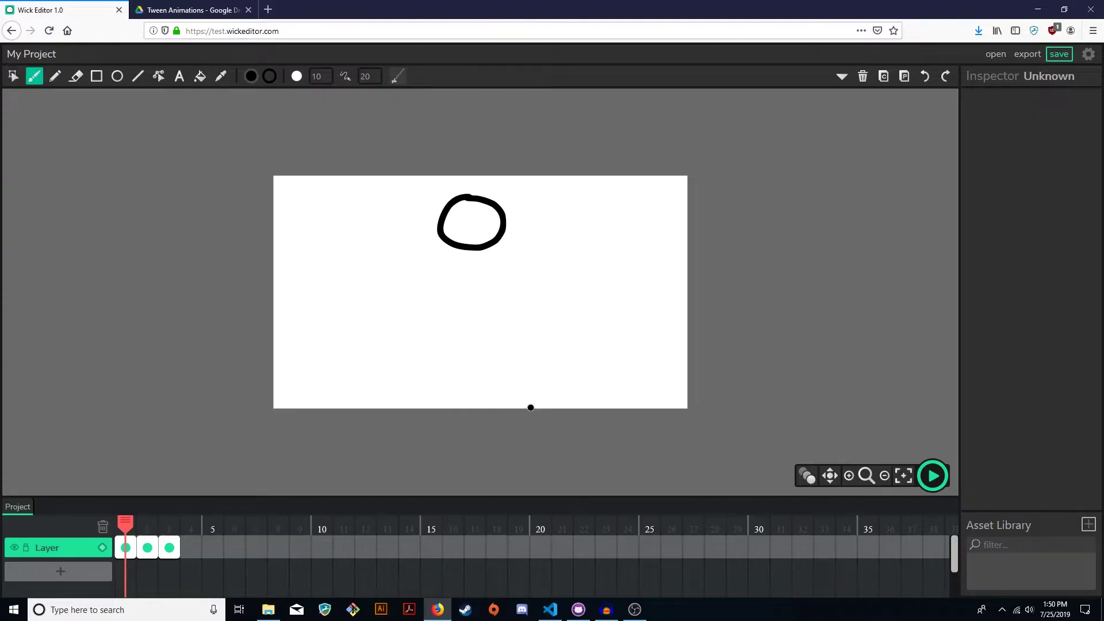
Reload the editor and start fresh, dismissing the welcome and autosave prompts.
key("F5")
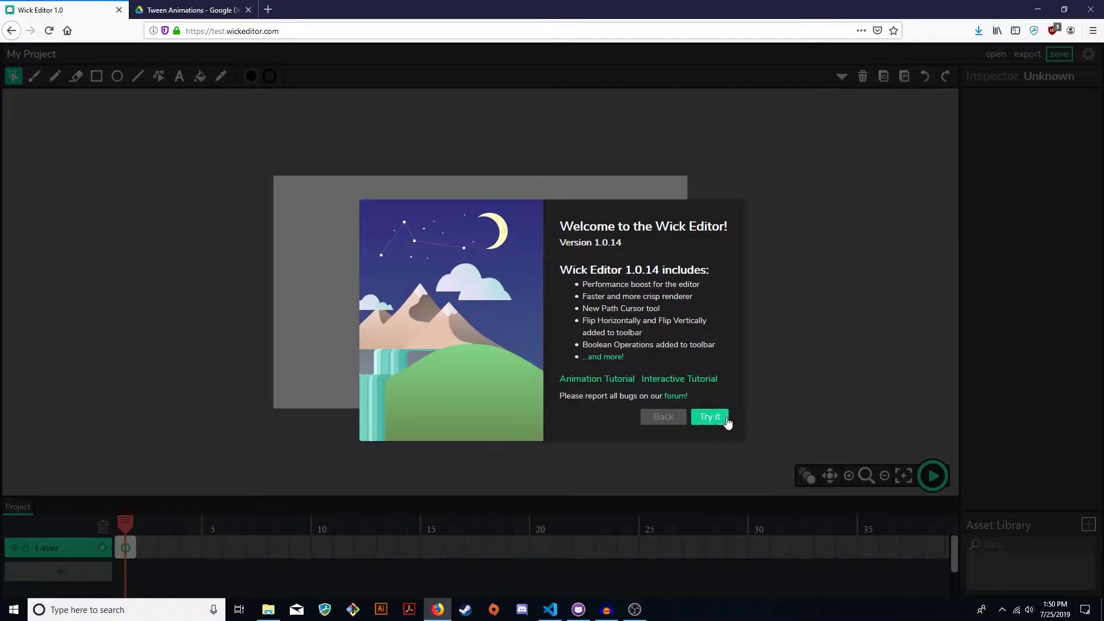
left_click(727, 423)
left_click(524, 367)
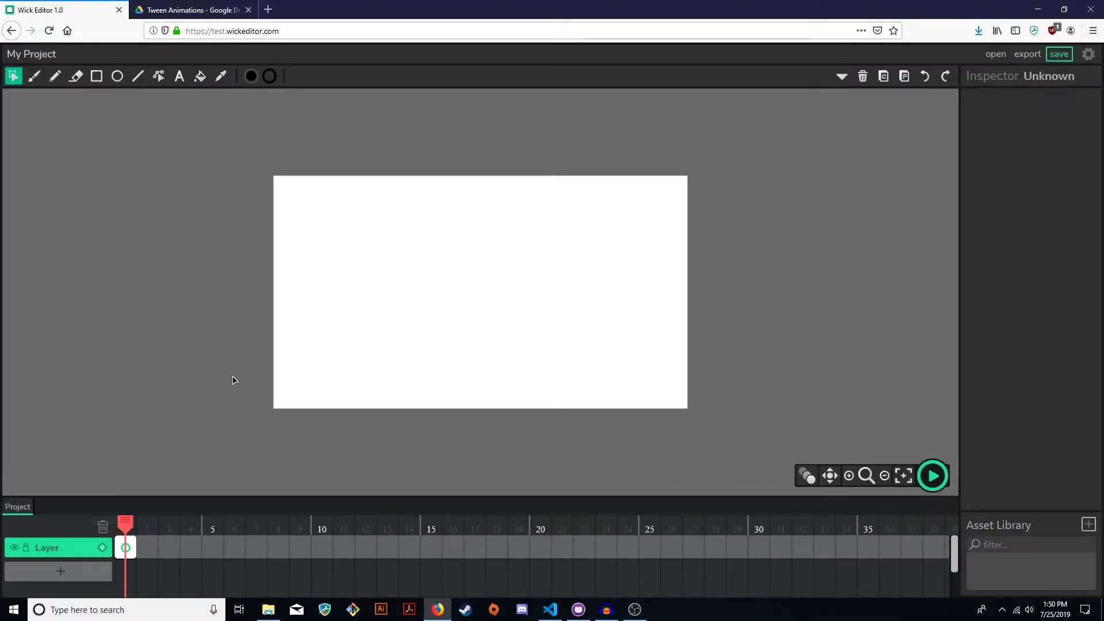
Brush a hand-drawn square outline, then reposition it with the Select tool (V).
left_click(34, 77)
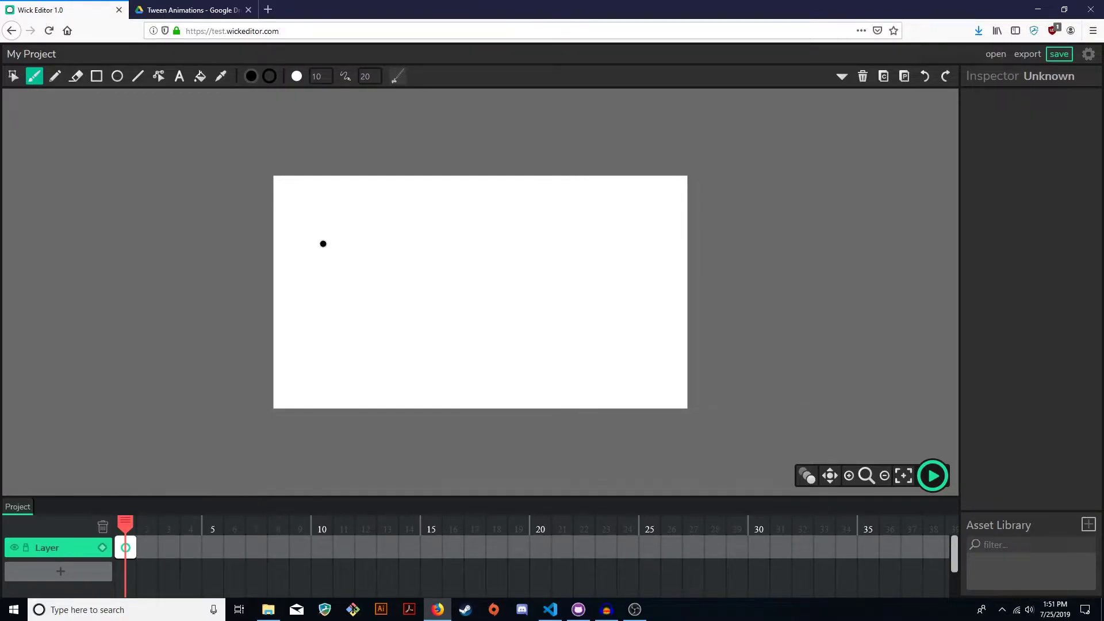
mouse_move(318, 208)
left_mouse_down()
mouse_move(316, 251)
mouse_move(341, 280)
mouse_move(390, 266)
mouse_move(393, 205)
mouse_move(316, 205)
mouse_move(437, 316)
left_mouse_up()
key("v")
mouse_move(369, 218)
left_mouse_down()
mouse_move(468, 215)
mouse_move(424, 240)
mouse_move(370, 232)
mouse_move(370, 208)
mouse_move(360, 212)
left_mouse_up()
left_click(415, 257)
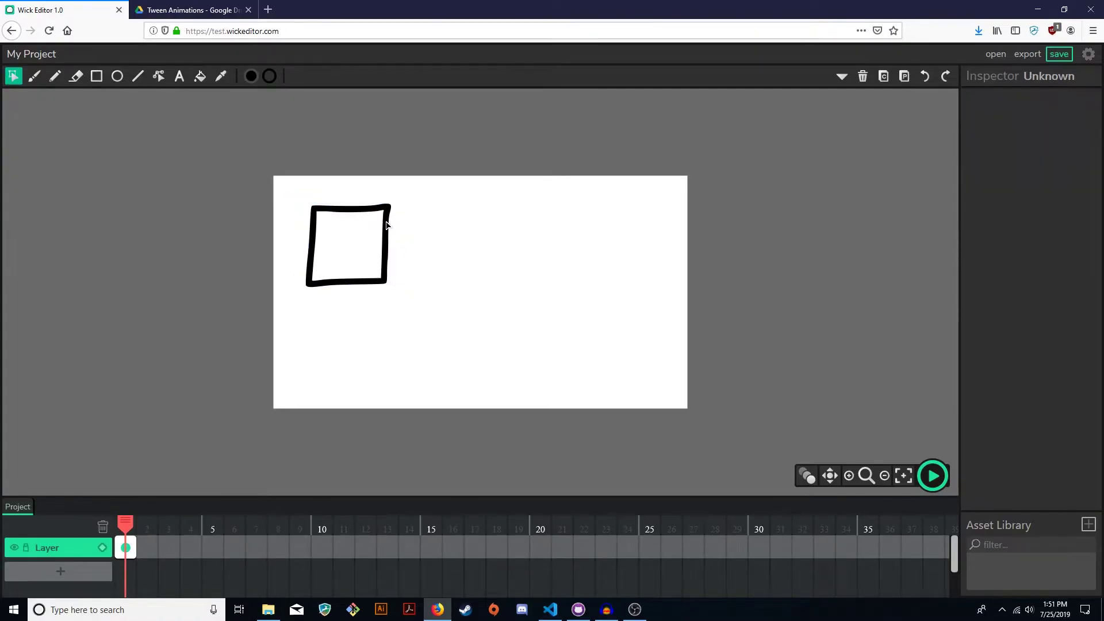
mouse_move(368, 211)
left_mouse_down()
mouse_move(644, 211)
mouse_move(348, 209)
left_mouse_up()
Try pasting the square into a new frame 2, then undo back to a single frame.
left_click(558, 364)
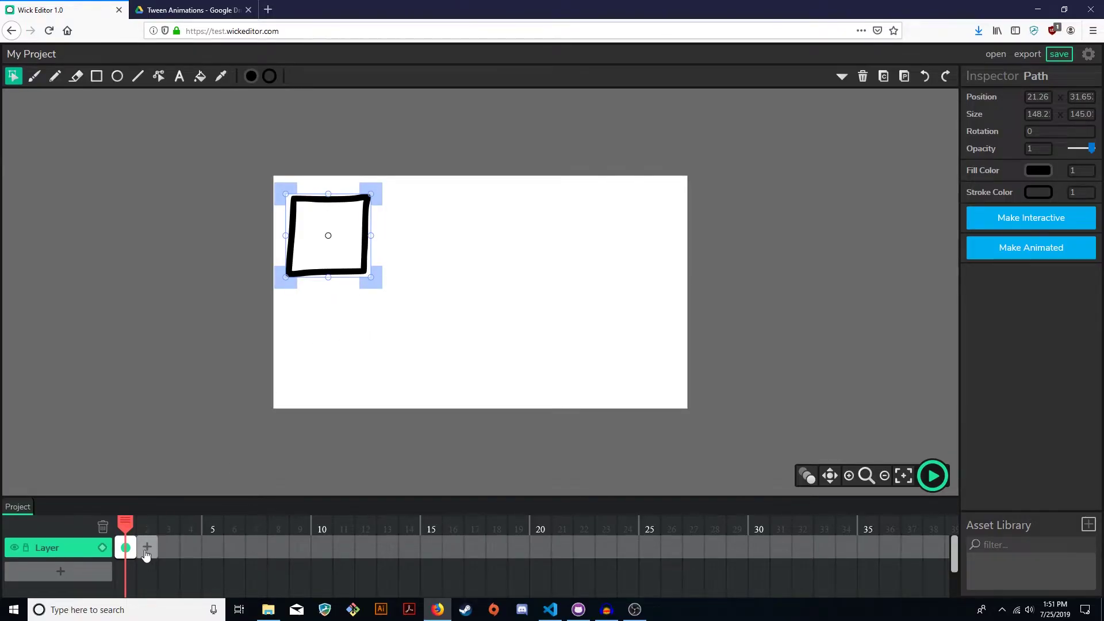
left_click(147, 549)
key("ctrl+v")
left_click_drag(346, 207, 382, 206)
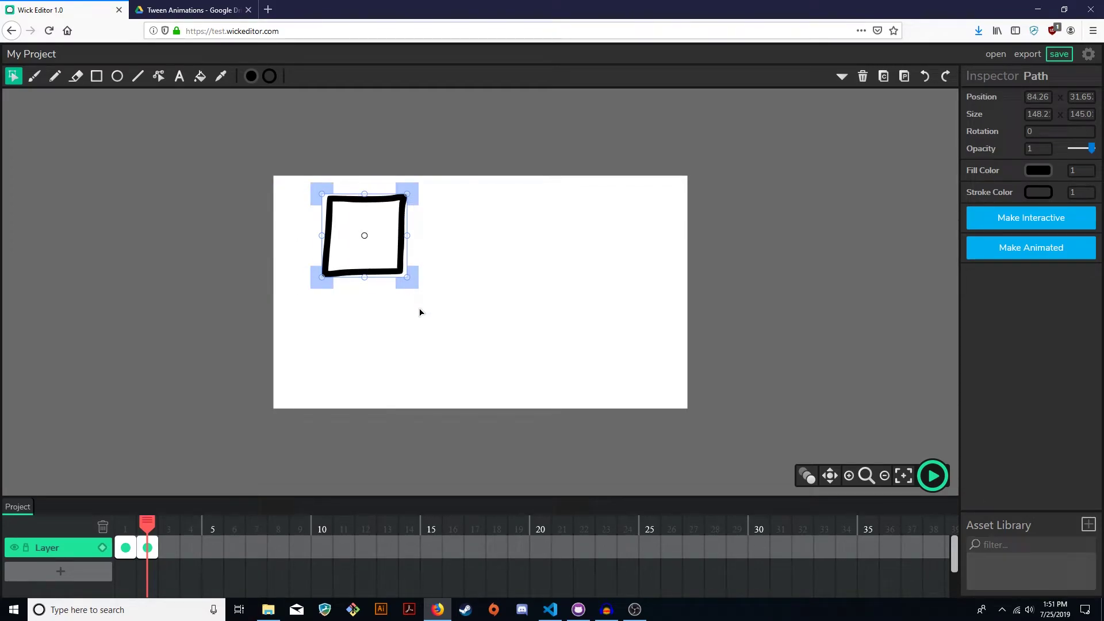
key("ctrl+z")
key("ctrl+z")
key("ctrl+z")
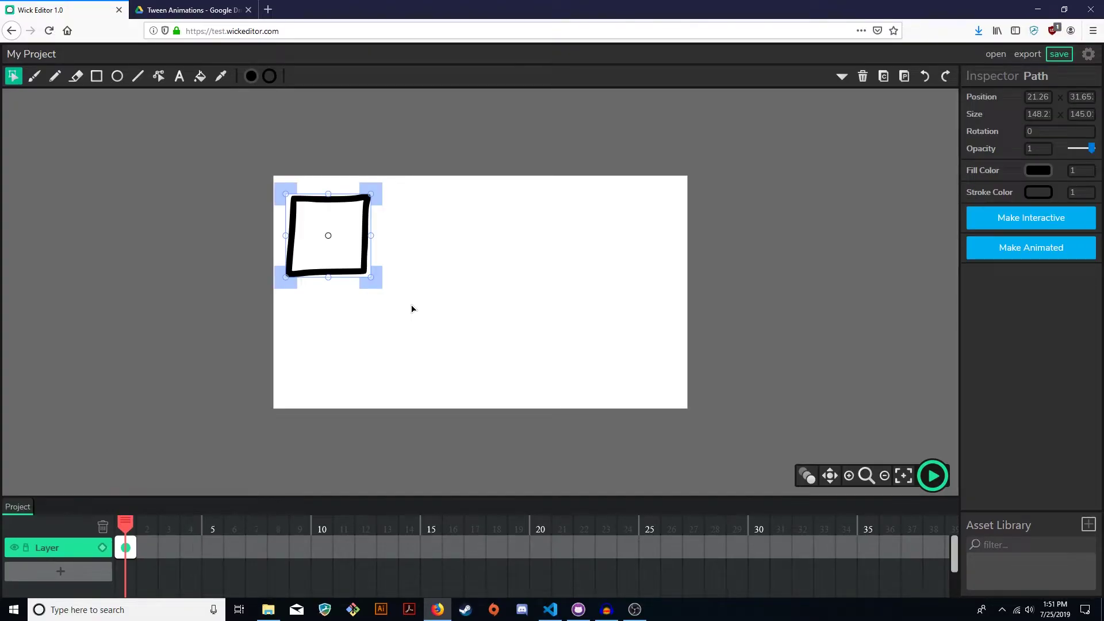
Drag frame 1's right edge out so the square's frame spans 24 frames.
left_click(127, 547)
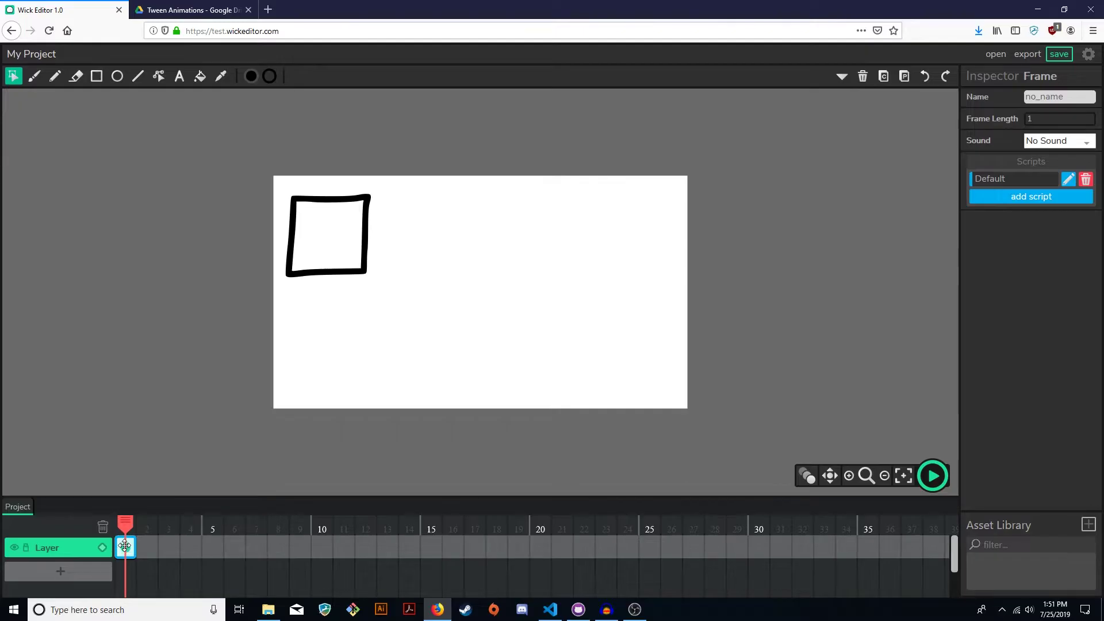
left_click_drag(136, 547, 636, 555)
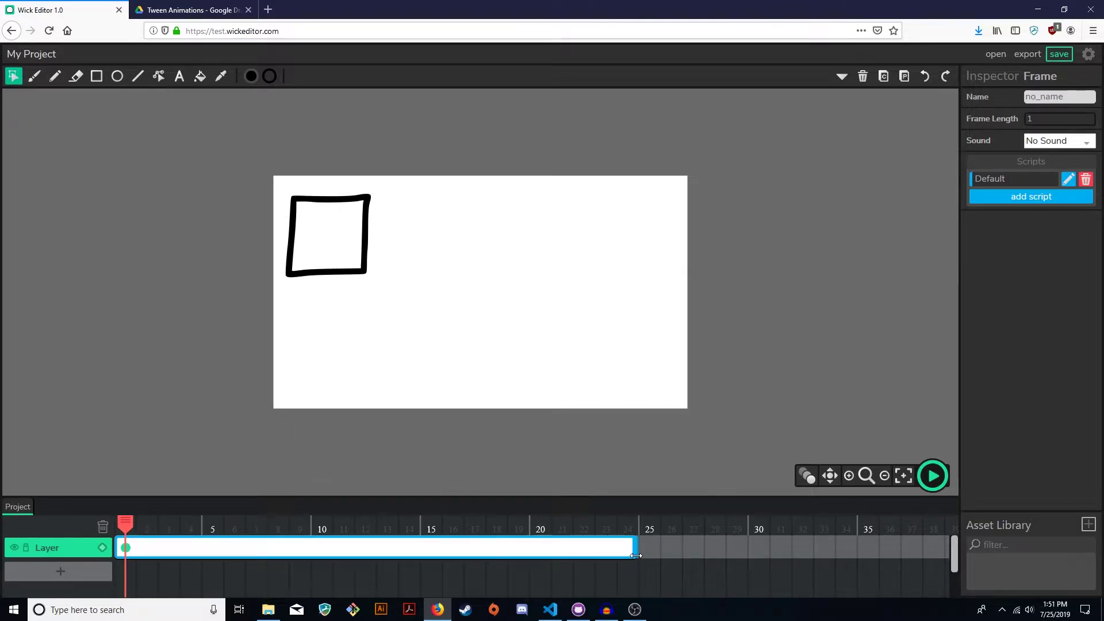
left_click_drag(636, 555, 636, 555)
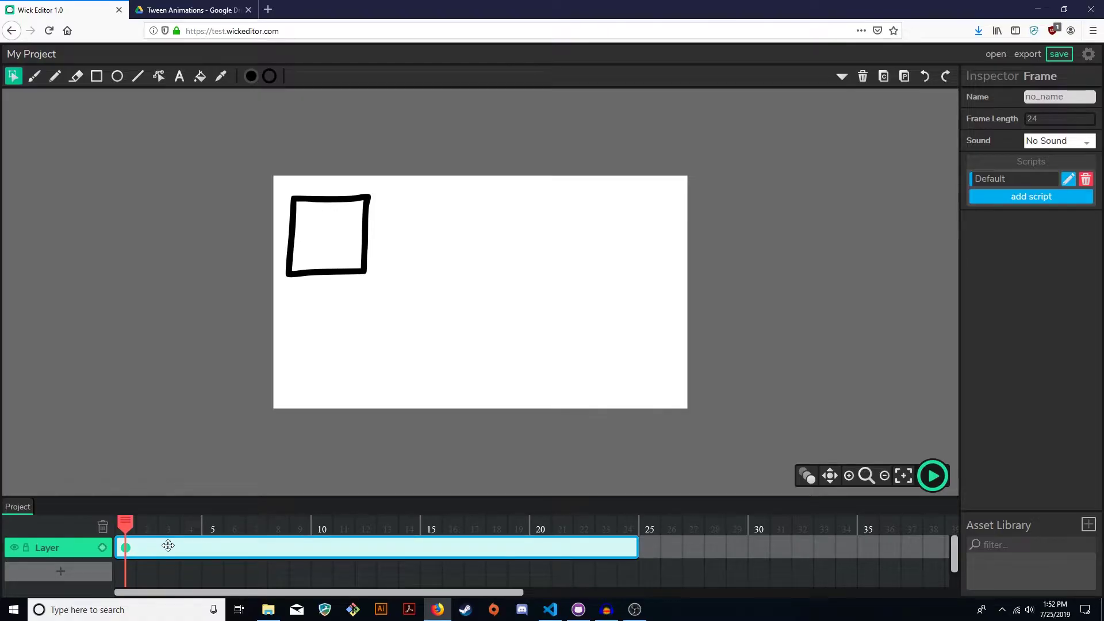
mouse_move(126, 524)
left_mouse_down()
mouse_move(629, 524)
mouse_move(134, 528)
left_mouse_up()
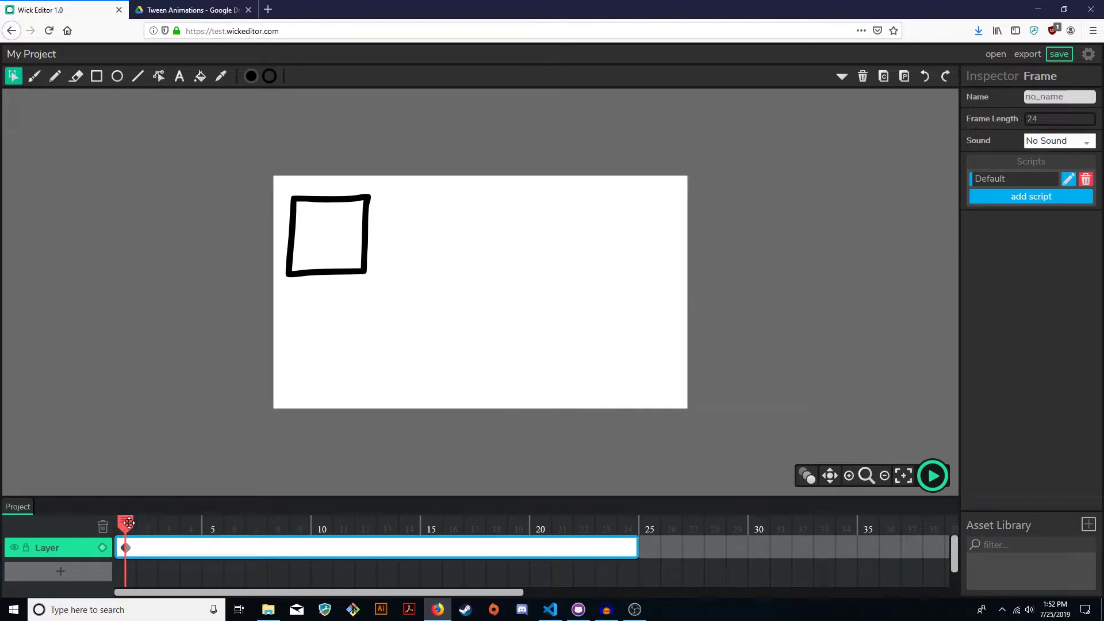
Add a tween at frame 24 and play it back.
left_click_drag(128, 522, 623, 526)
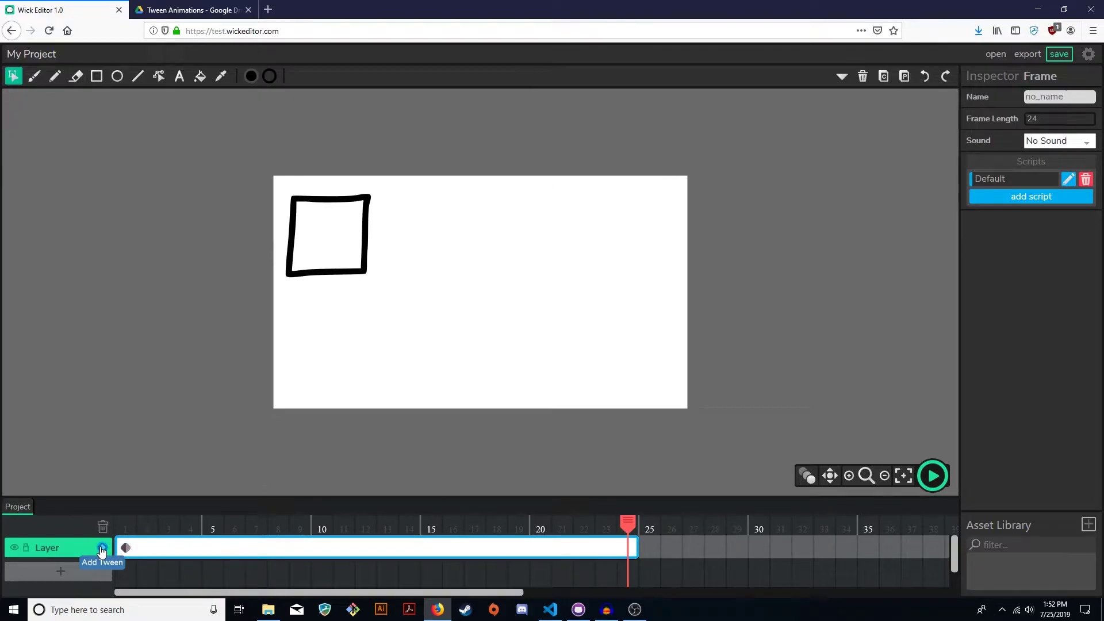
left_click(102, 548)
left_click_drag(626, 523, 278, 525)
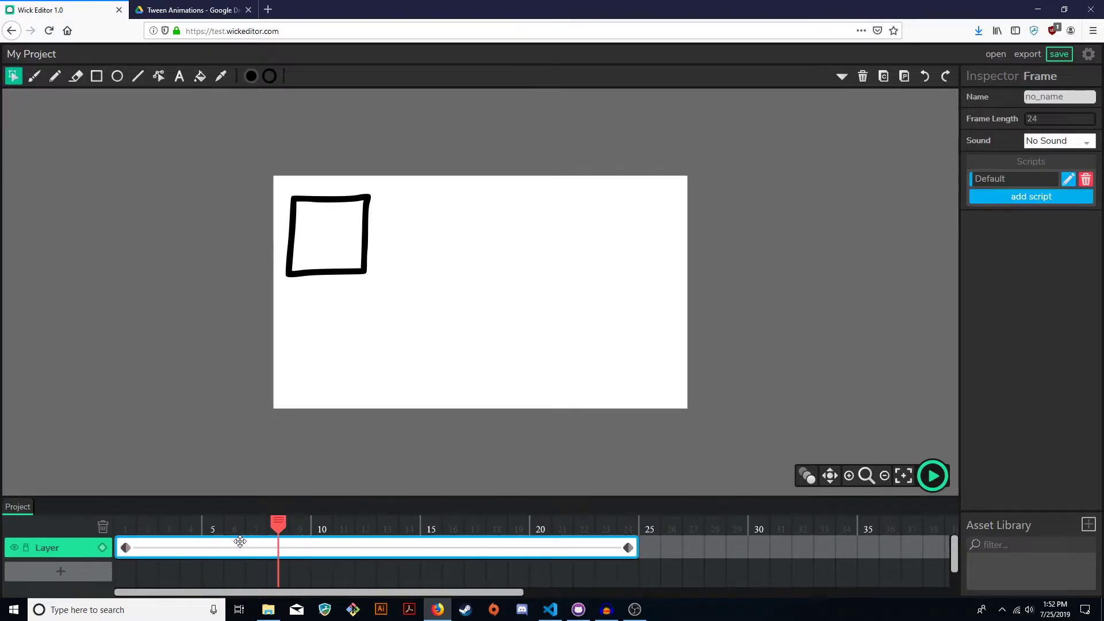
key("Return")
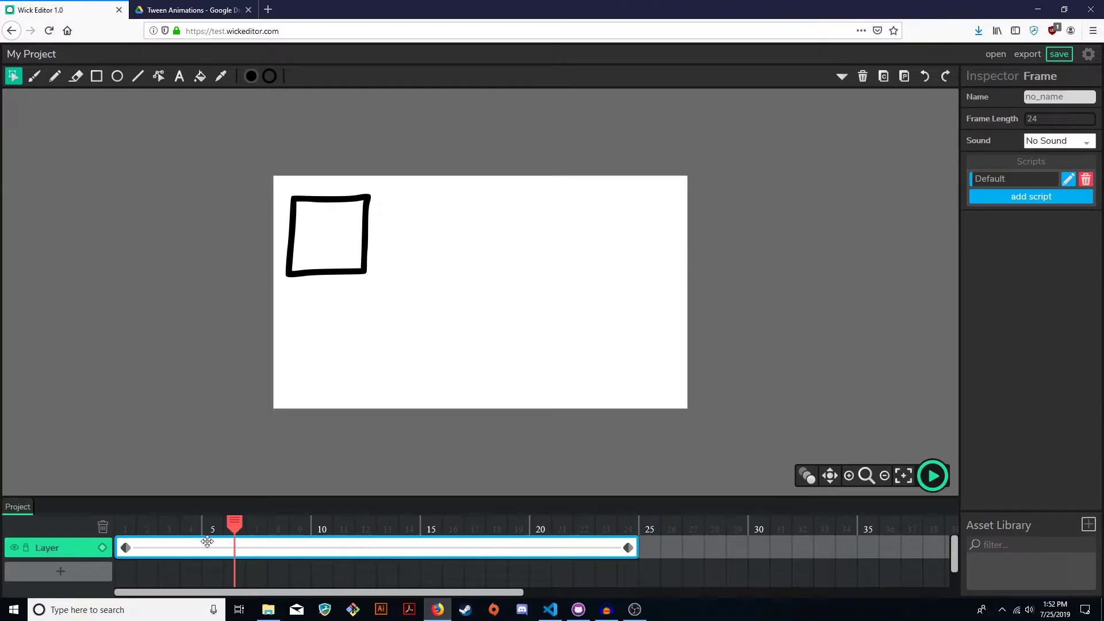
left_click(176, 534)
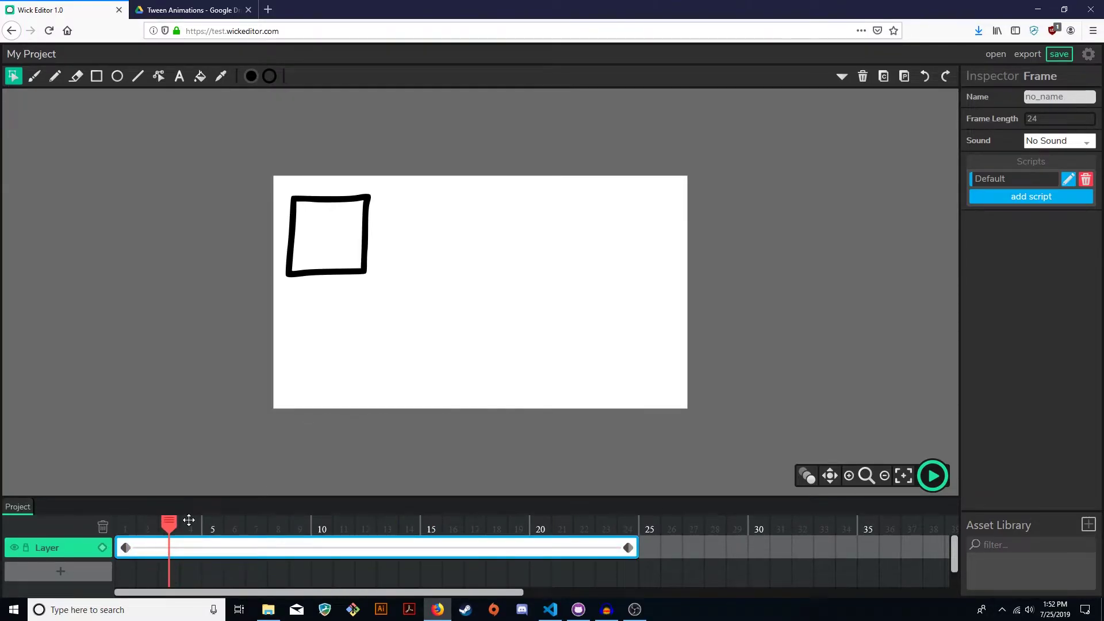
Select the end tween keyframe with the playhead at frame 24.
left_click_drag(124, 524, 606, 523)
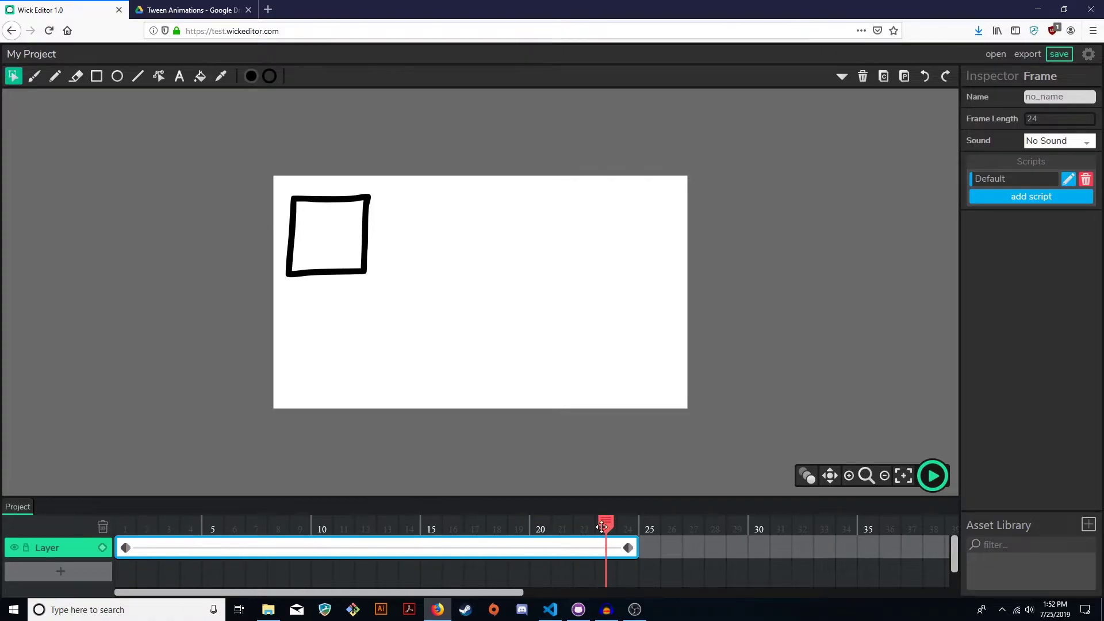
left_click(629, 549)
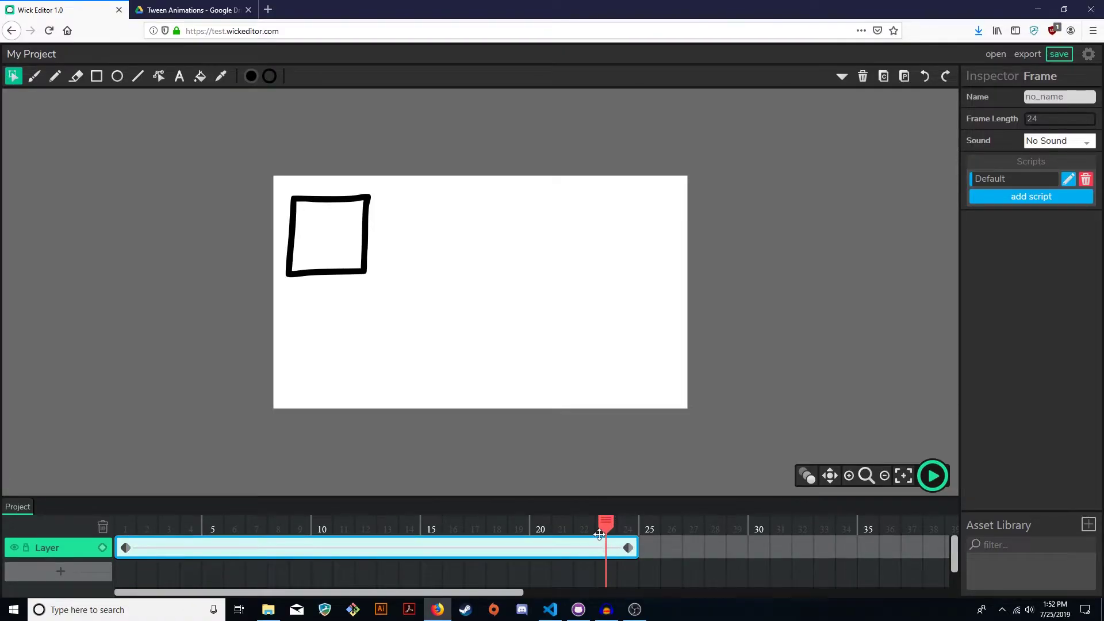
left_click_drag(606, 524, 633, 526)
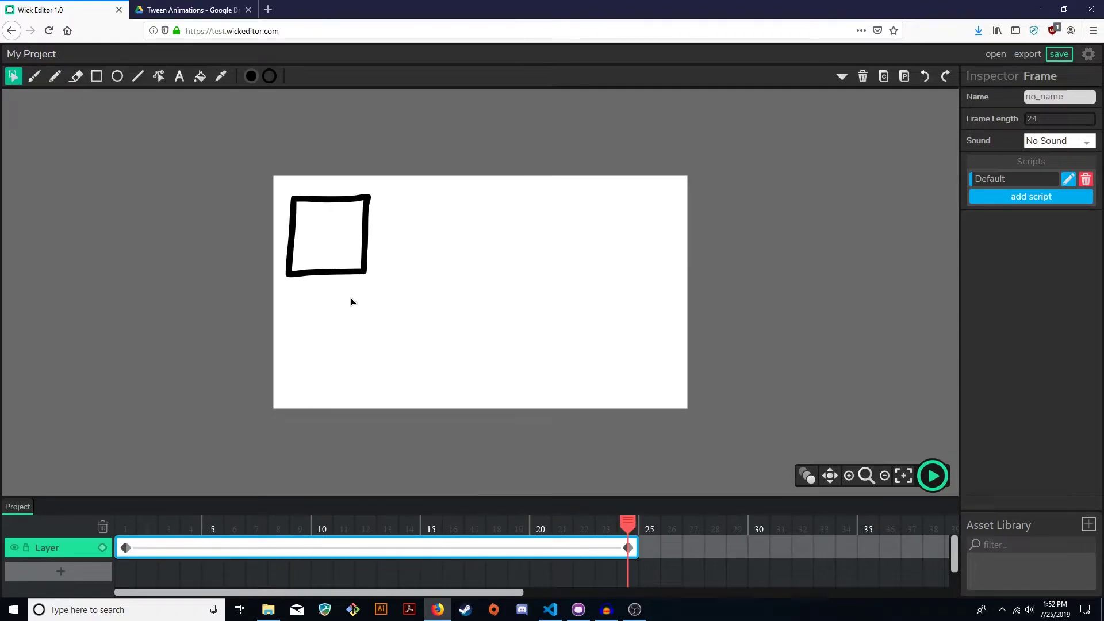
left_click_drag(404, 303, 644, 197)
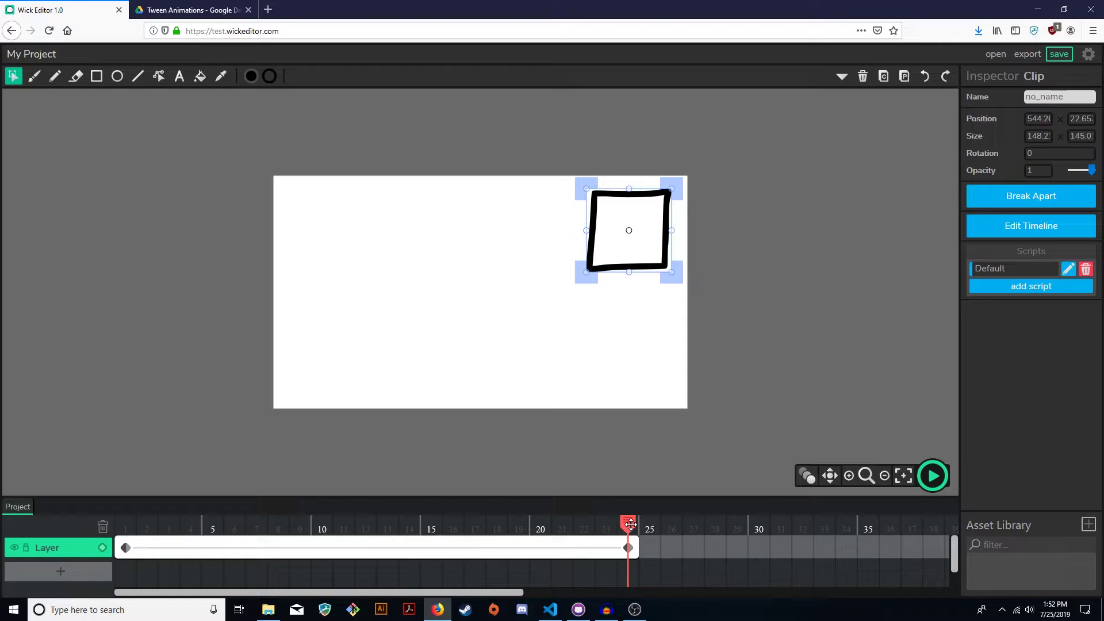
left_click_drag(629, 526, 125, 525)
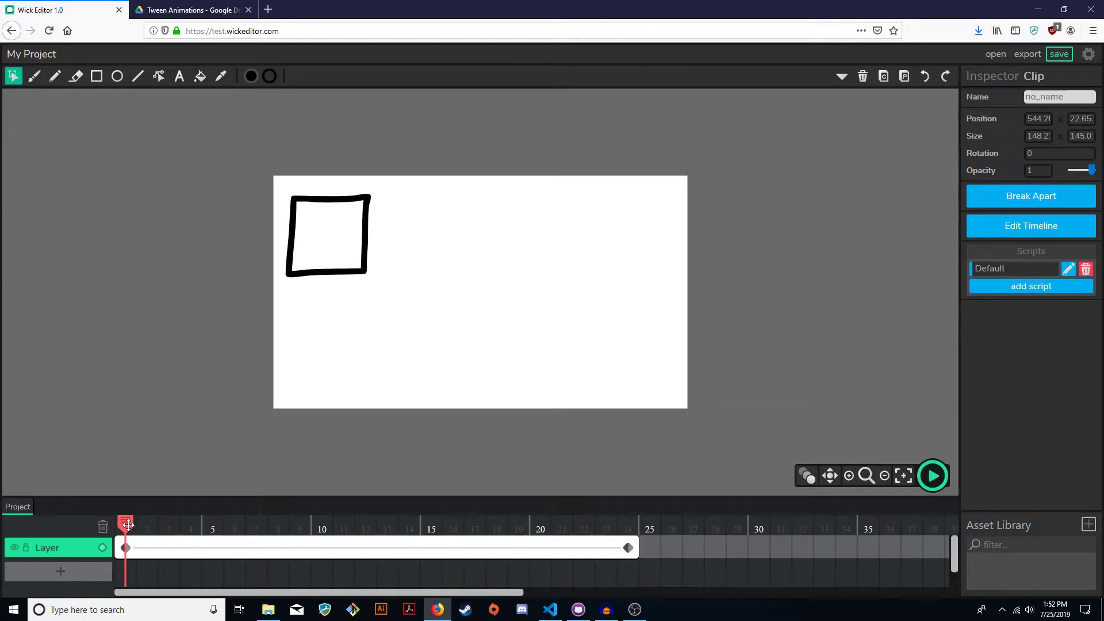
left_click(932, 476)
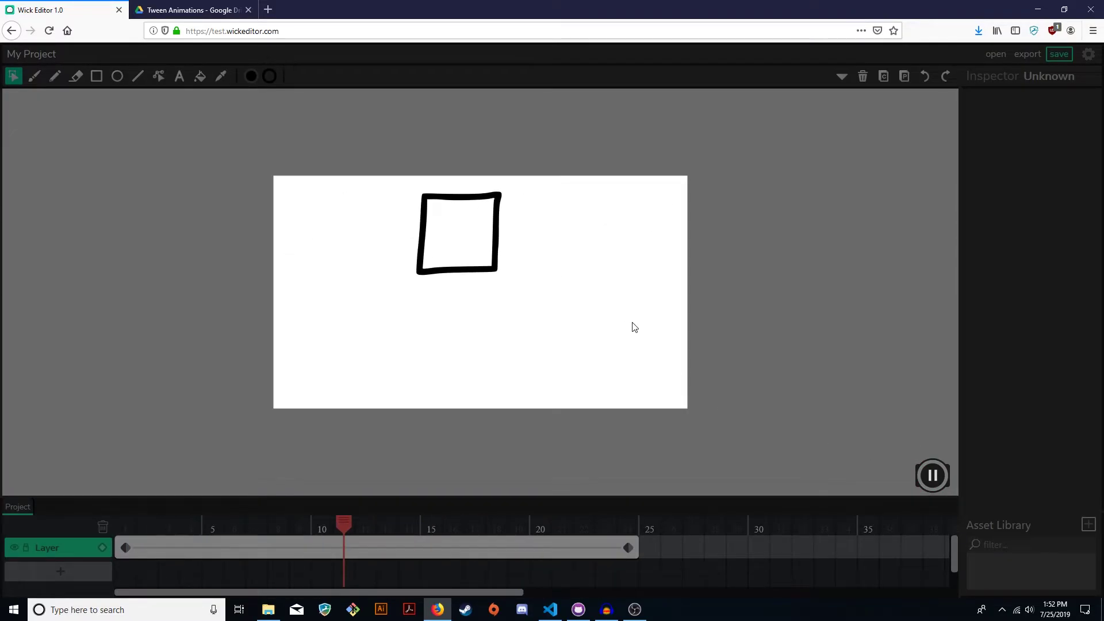
left_click(934, 475)
left_click_drag(405, 525, 624, 525)
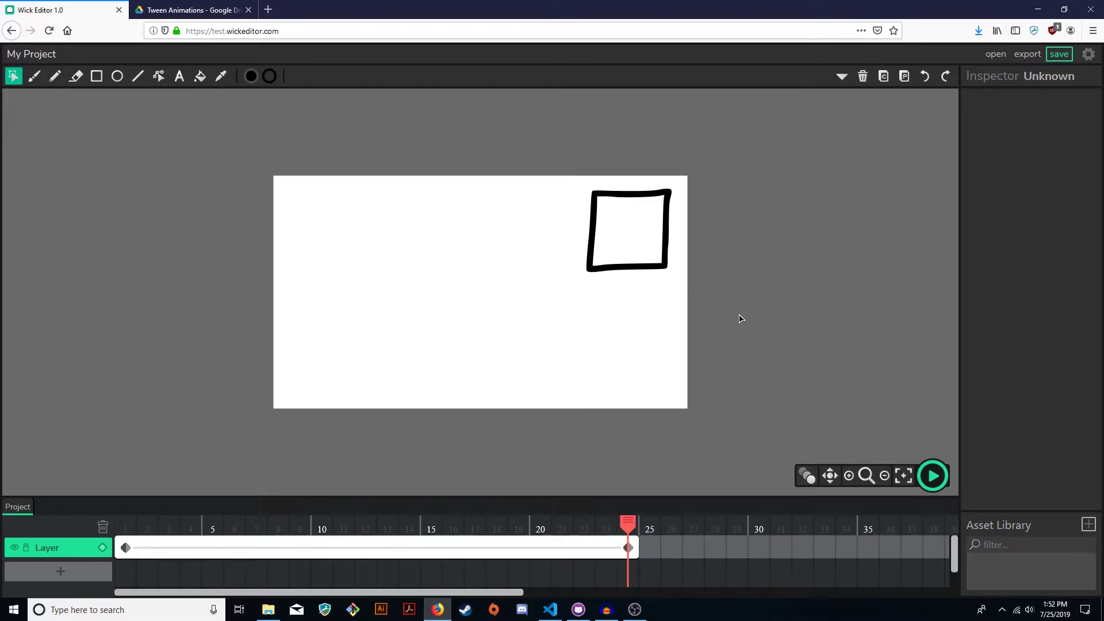
left_click_drag(741, 318, 561, 155)
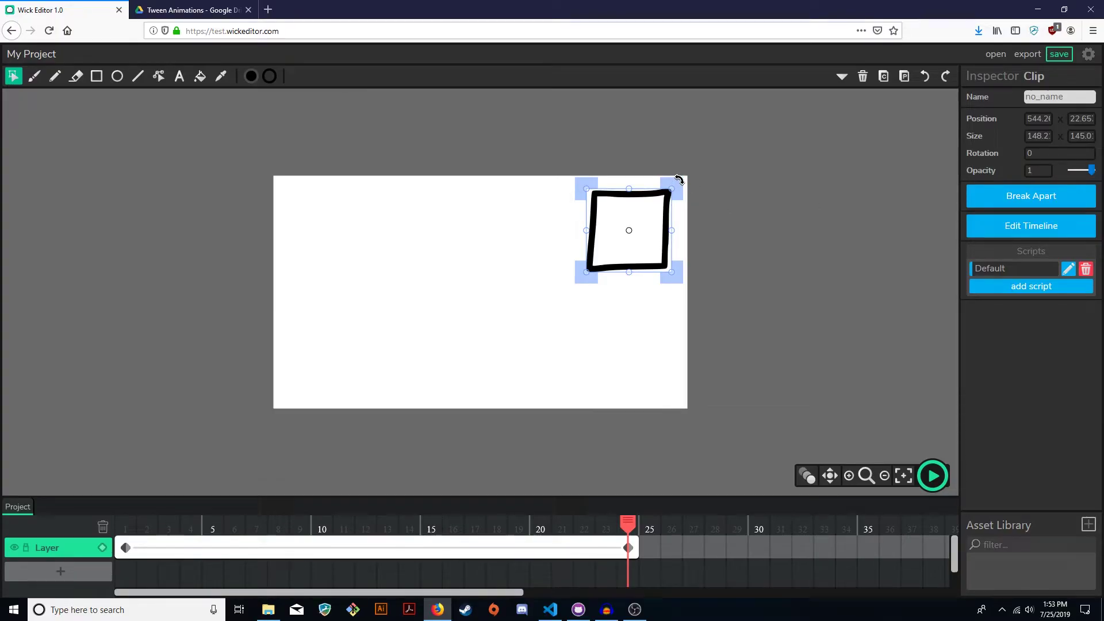
On frame 24, rotate the square to about 21.424° and shrink it to roughly 95×90.
left_click_drag(679, 180, 695, 201)
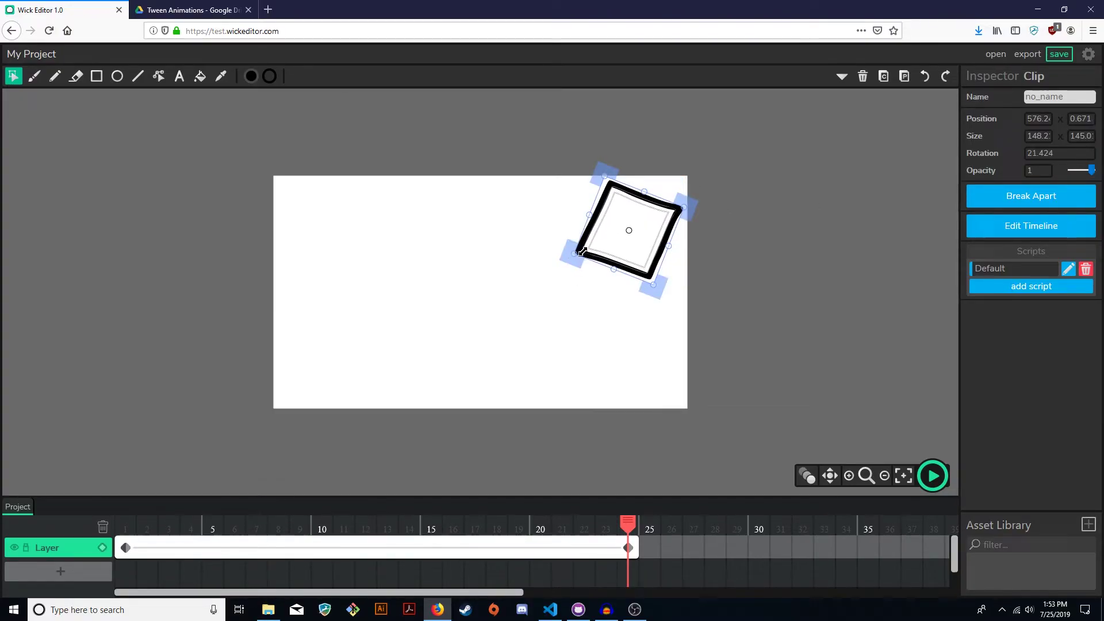
left_click_drag(582, 251, 589, 248)
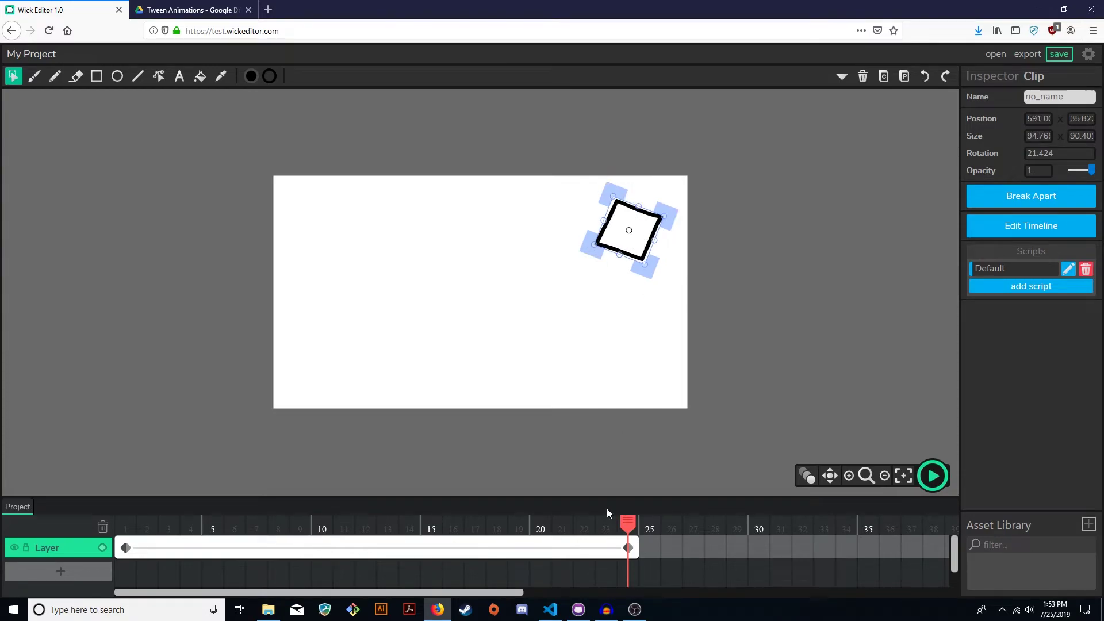
mouse_move(627, 521)
left_mouse_down()
mouse_move(165, 525)
mouse_move(599, 523)
mouse_move(276, 526)
mouse_move(431, 526)
mouse_move(441, 542)
mouse_move(123, 520)
mouse_move(628, 523)
left_mouse_up()
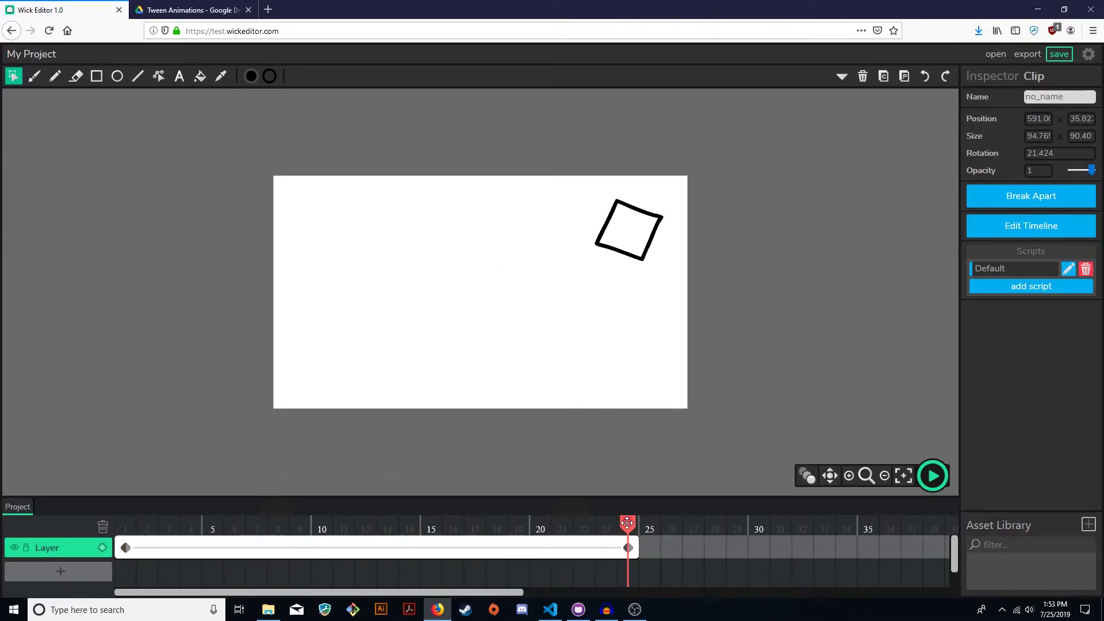
left_click(681, 261)
left_click(618, 231)
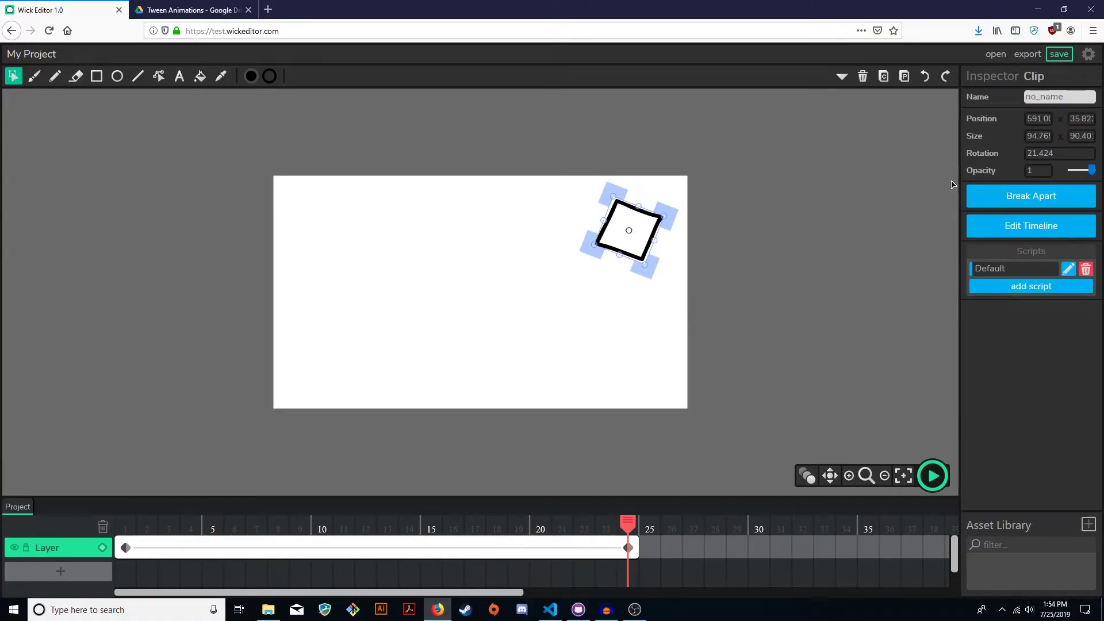
Fade the square to 0.36 opacity, then preview and play the tween.
left_click_drag(1092, 170, 1080, 174)
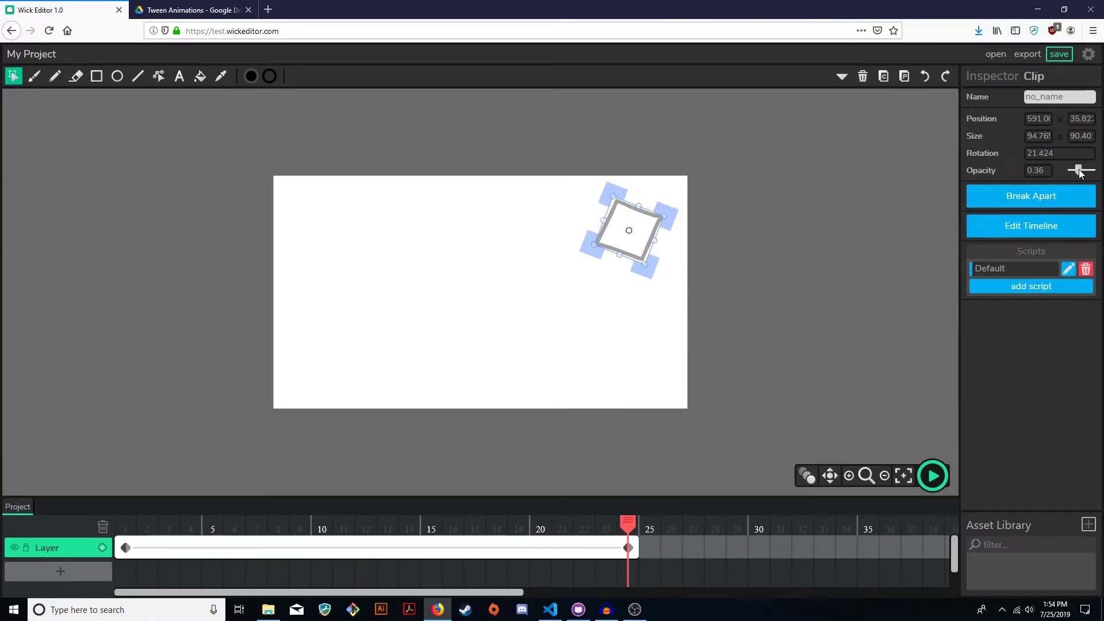
left_click(762, 272)
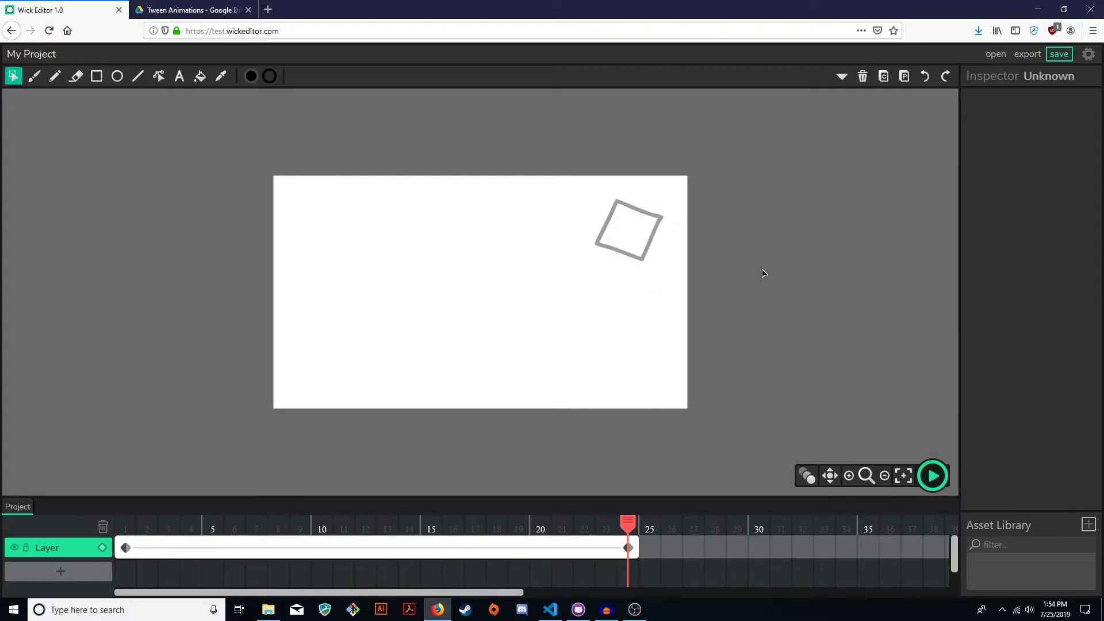
left_click(645, 262)
left_click(579, 548)
left_click_drag(625, 521, 125, 549)
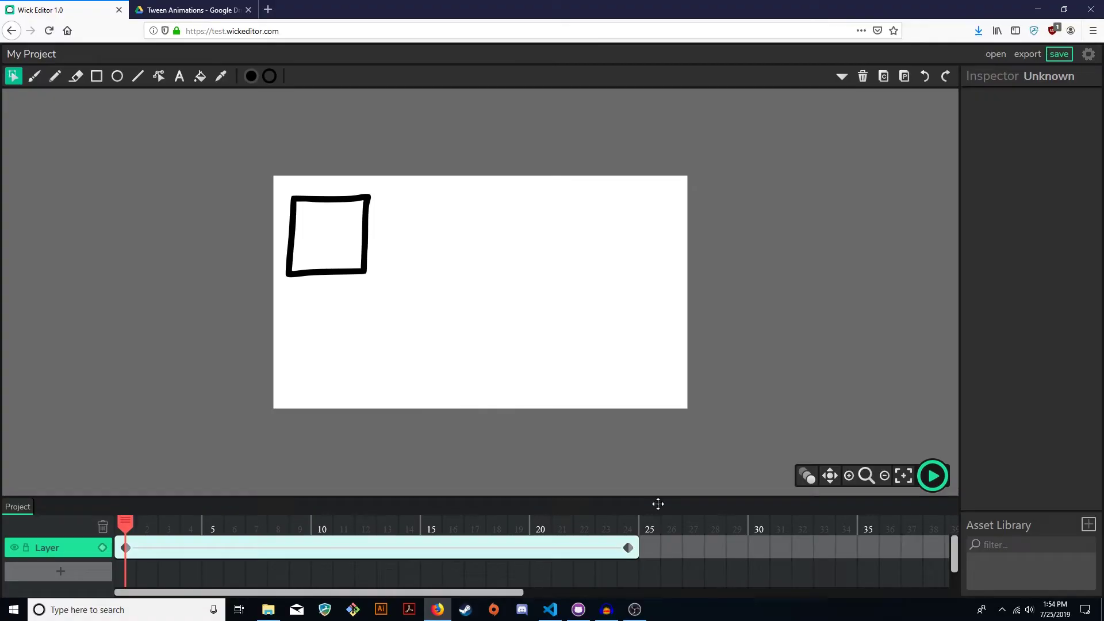
left_click(931, 476)
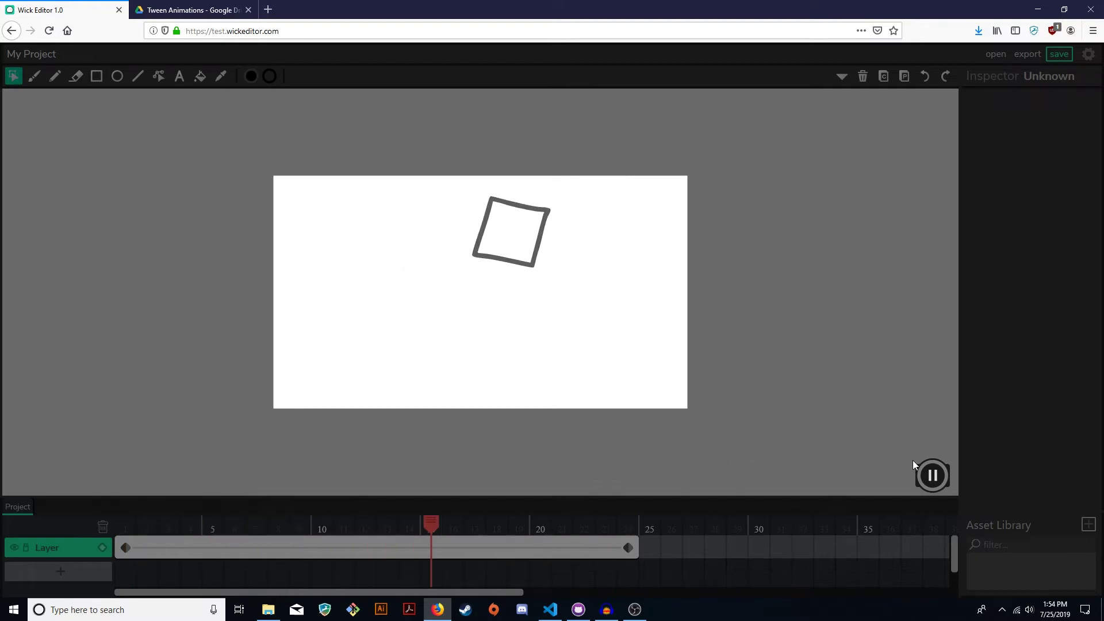
left_click(931, 476)
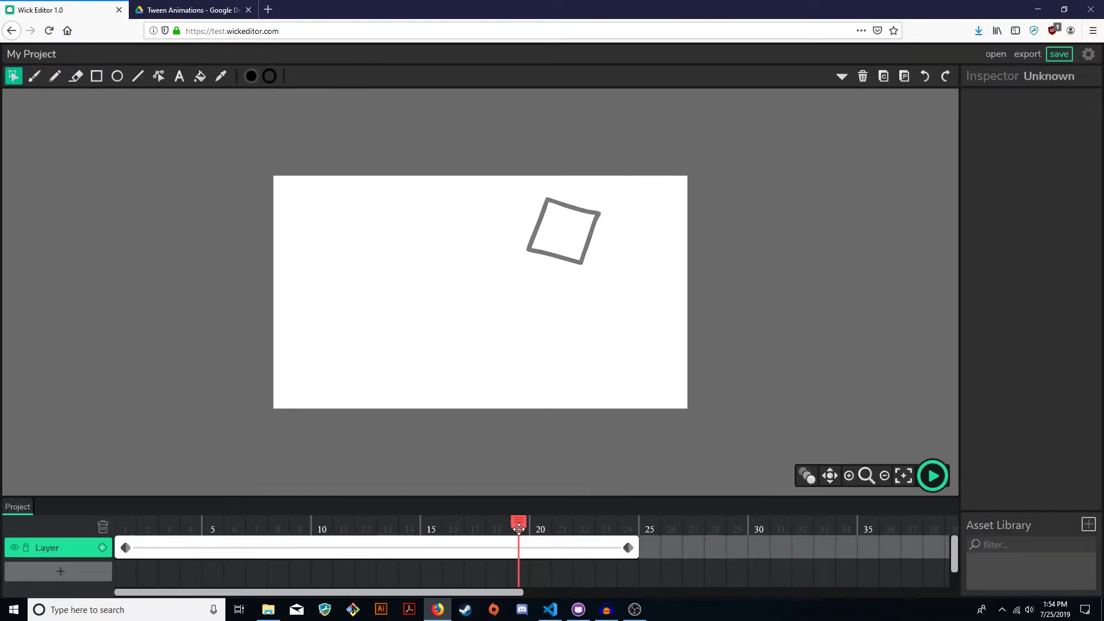
At frame 12, drag the square down toward the stage centre.
left_click_drag(518, 528, 365, 524)
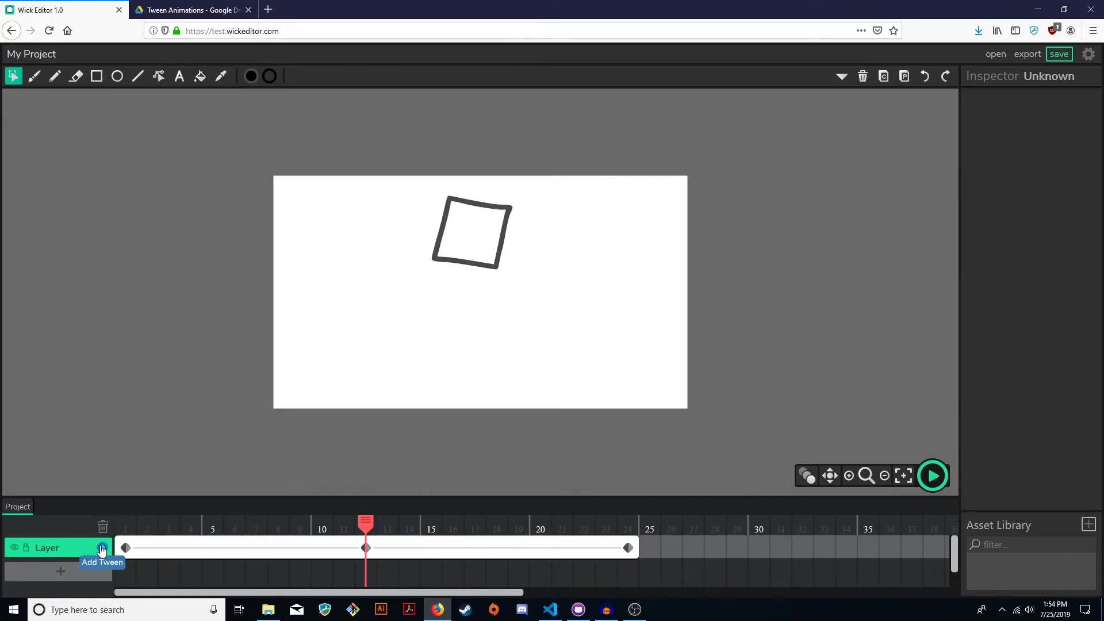
left_click(454, 237)
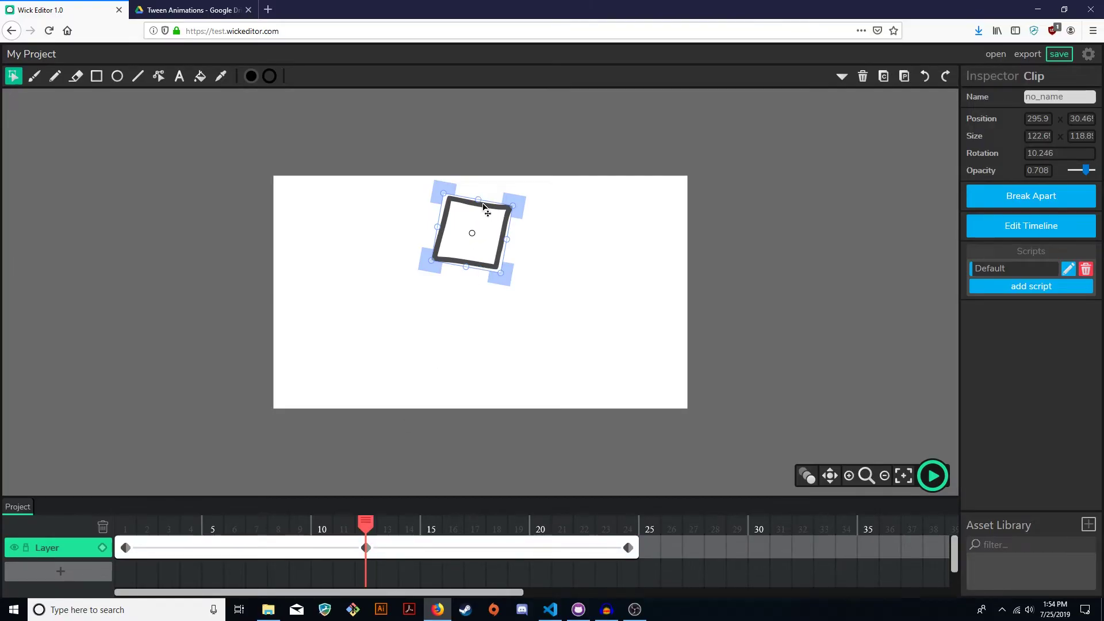
left_click_drag(479, 246, 482, 307)
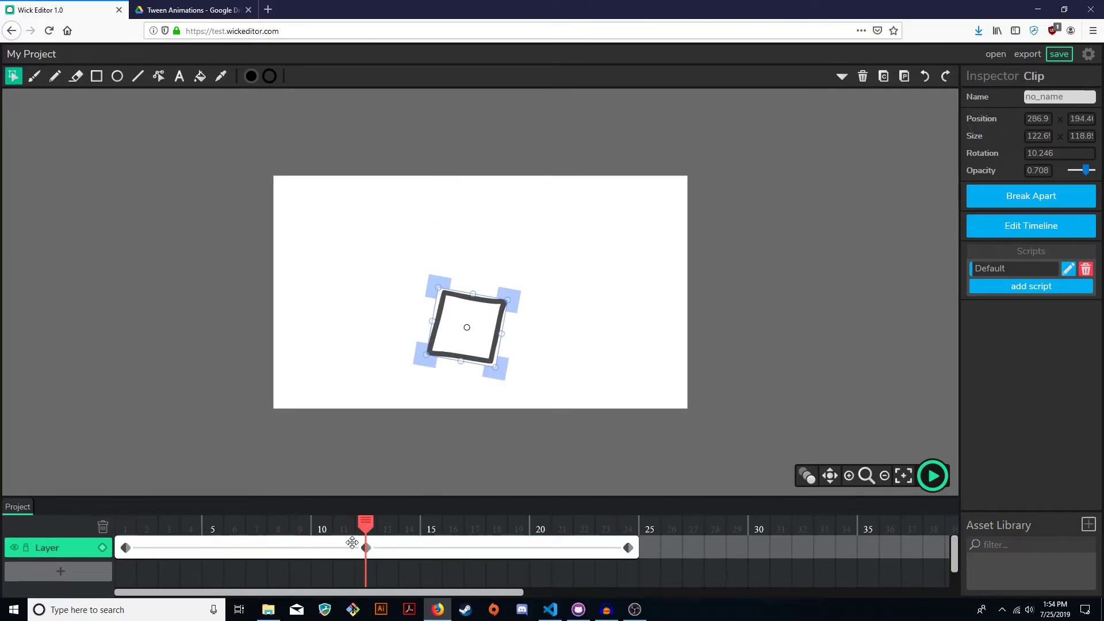
left_click_drag(366, 522, 257, 521)
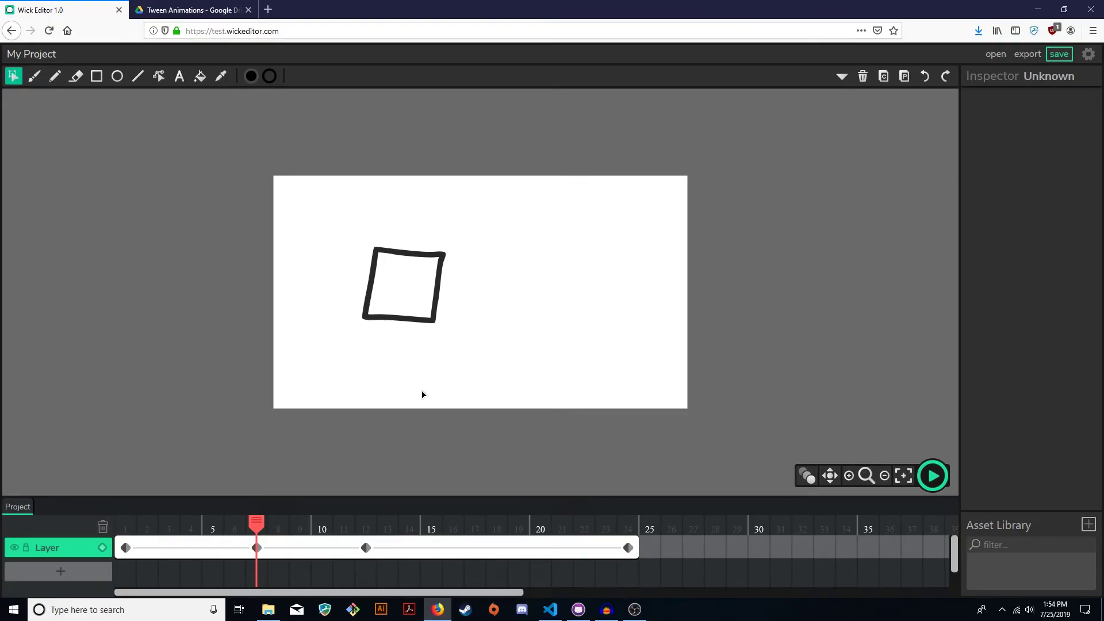
At frame 7, move the square lower-left to 78.55, 190.6.
left_click(395, 321)
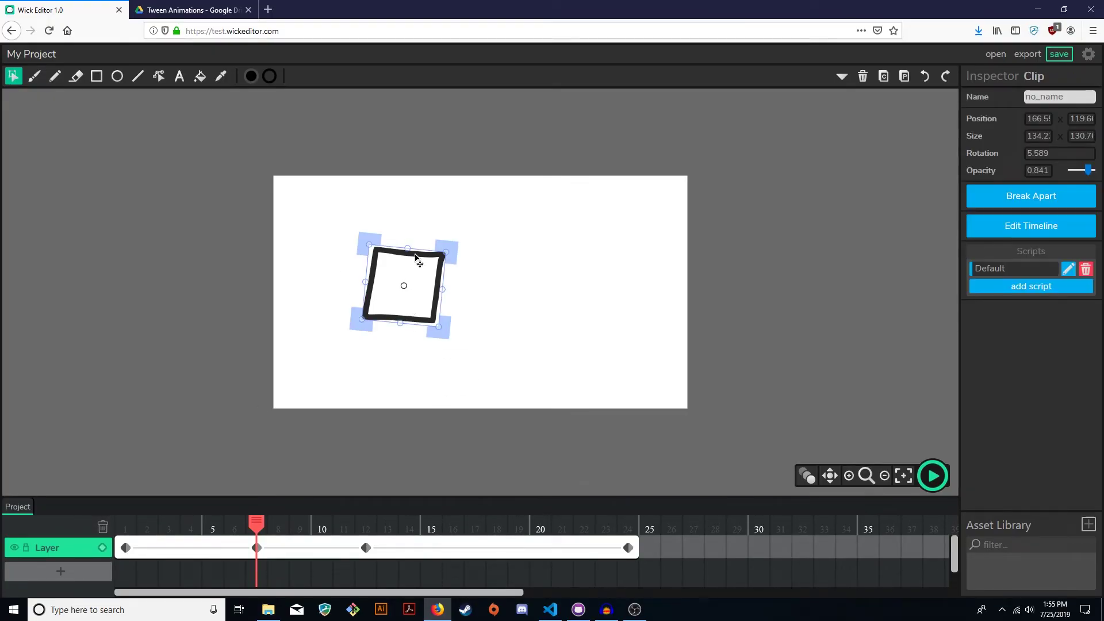
left_click_drag(411, 262, 360, 302)
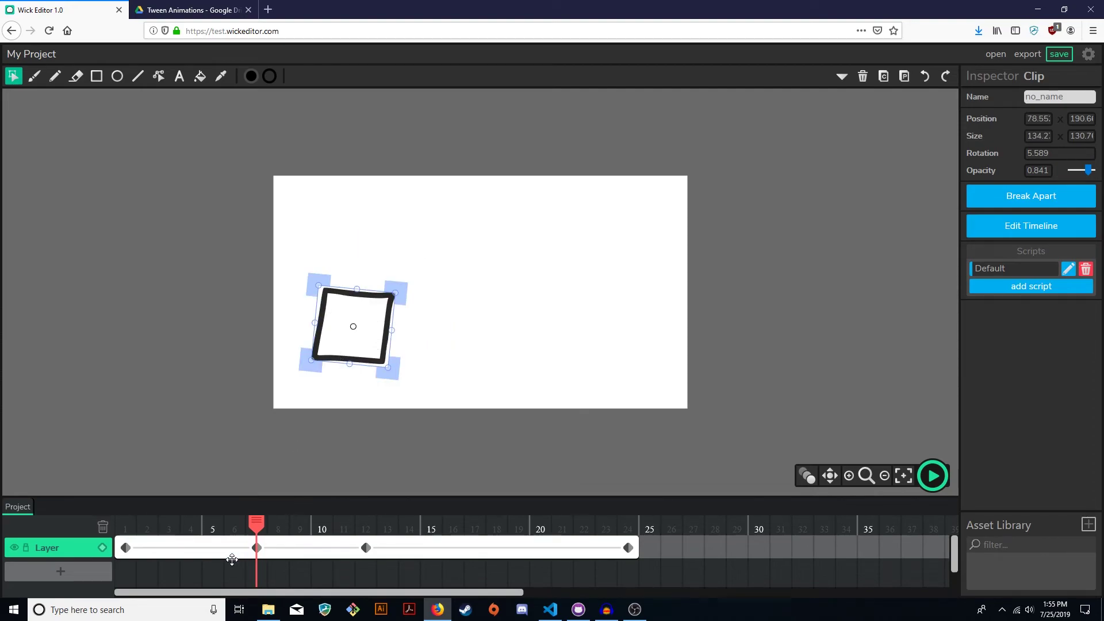
left_click_drag(260, 525, 148, 524)
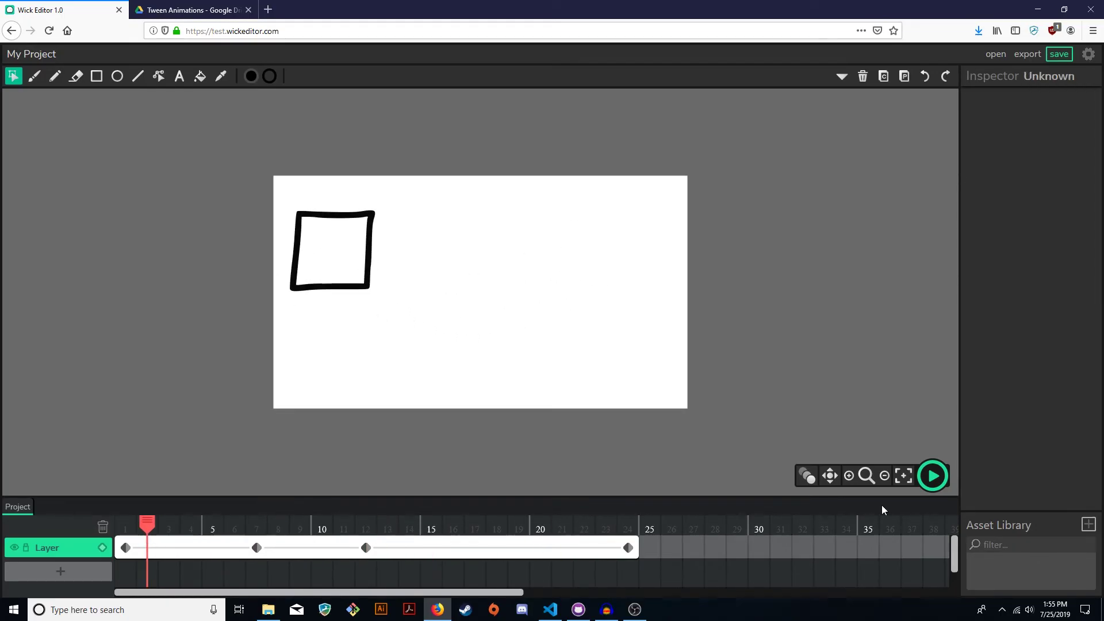
Play the finished tween to watch the square move, tilt and fade.
left_click(928, 477)
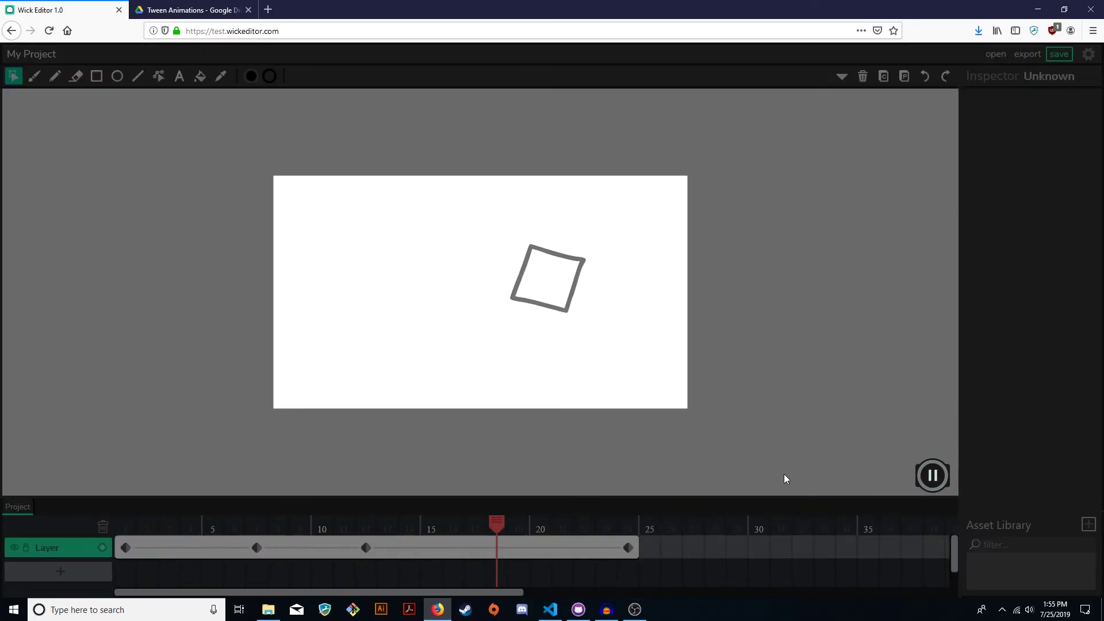